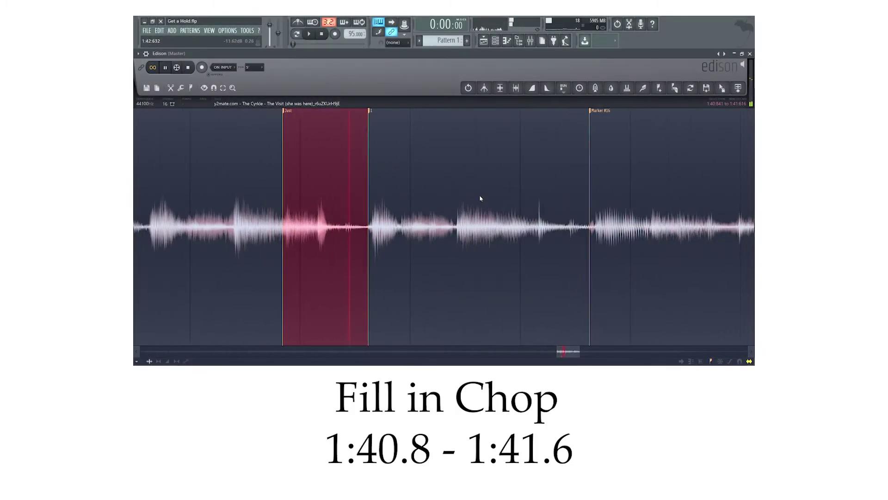
# Step: Extend the Edison chop selection out to Marker #16 and zoom out to see the longer chop
pyautogui.keyDown('shift'); pyautogui.click(588, 231); pyautogui.keyUp('shift')
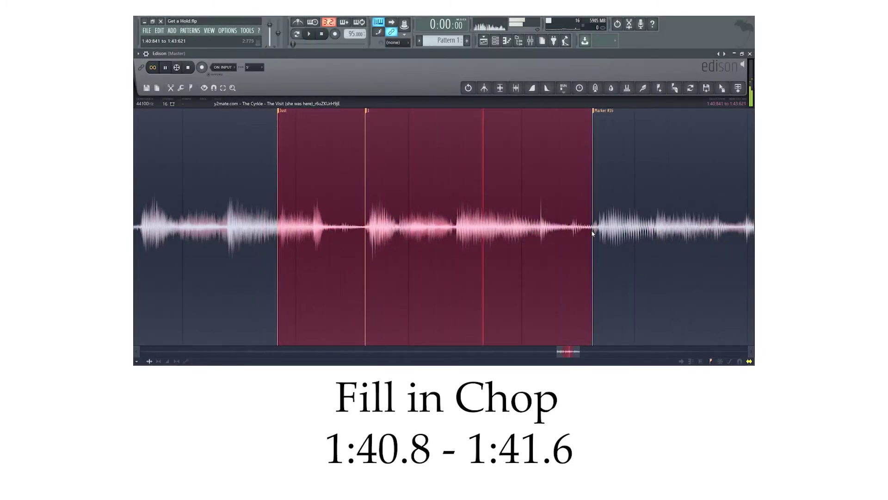
pyautogui.scroll(-3, 460, 207)
pyautogui.scroll(-3, 461, 207)
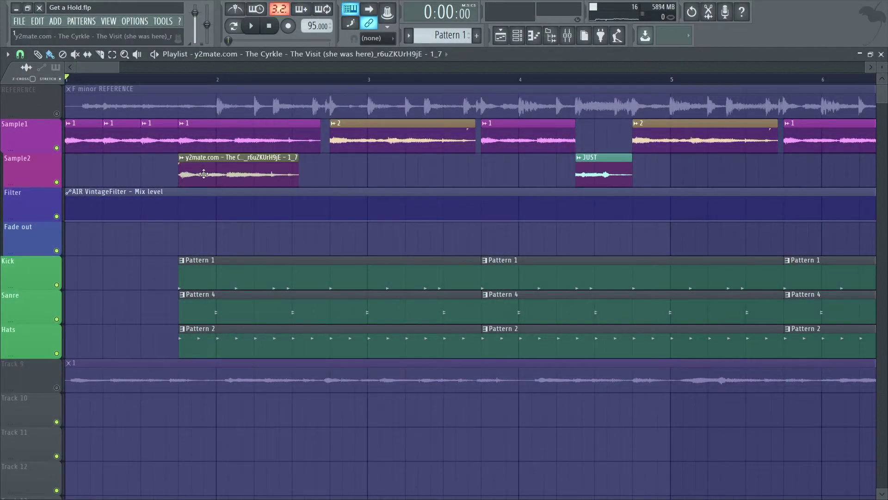
# Step: Check the JUST fill chop's channel settings, then lengthen its clip on the Sample2 track
pyautogui.doubleClick(204, 173)
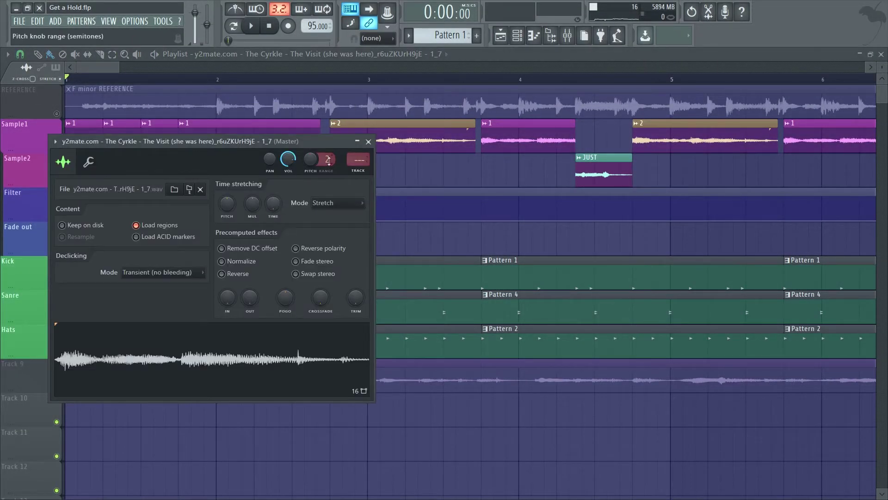
pyautogui.press('Escape')
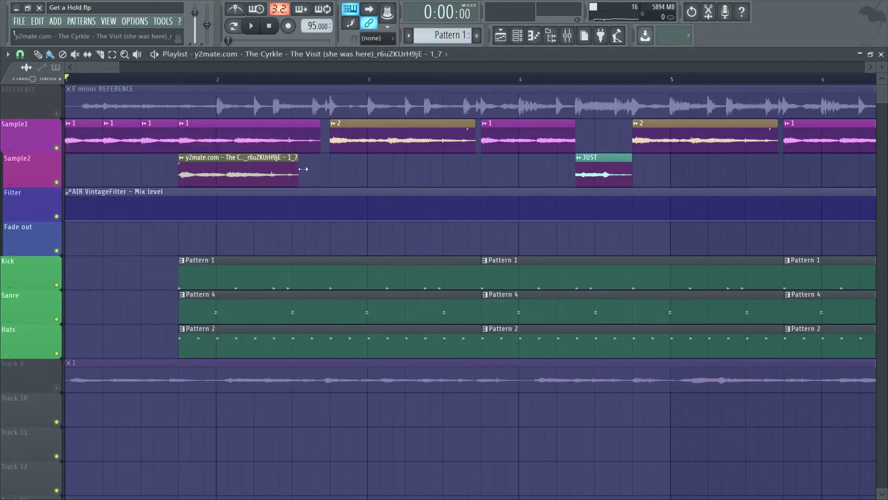
pyautogui.moveTo(299, 172); pyautogui.dragTo(324, 174)
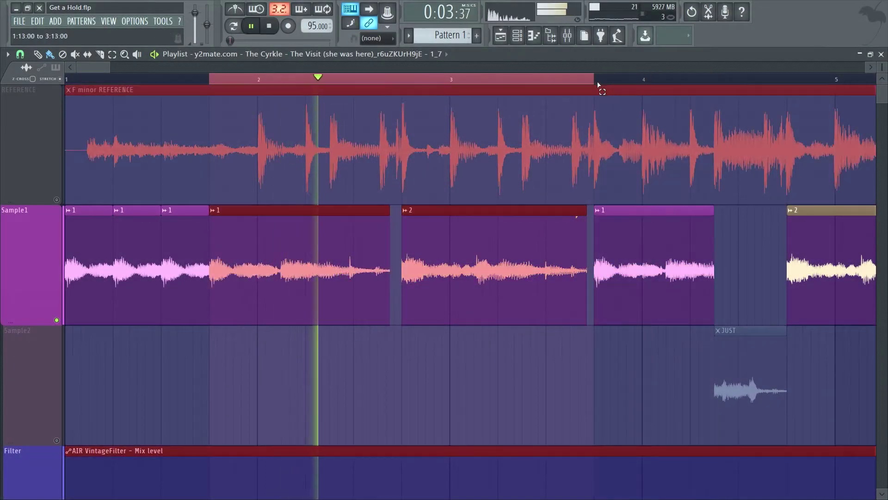
# Step: Listen to the Loop 1 and 2 opening against the F minor reference with clips deselected
pyautogui.click(587, 402)
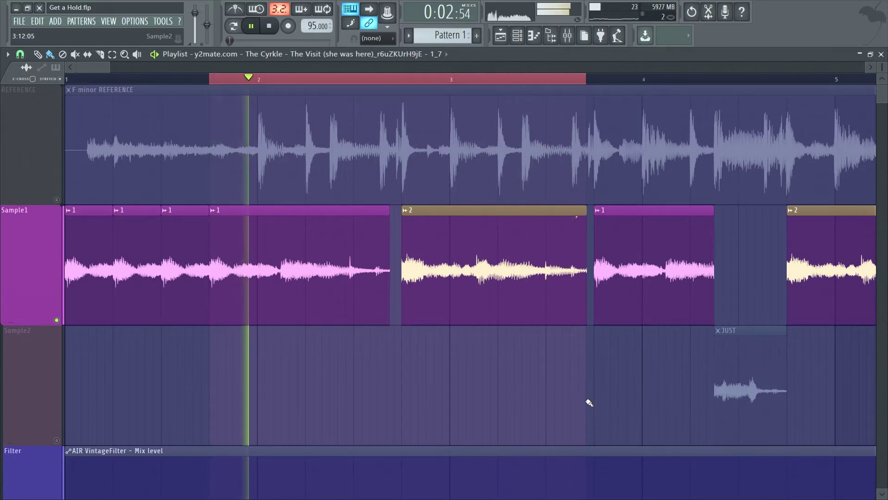
pyautogui.scroll(6, 611, 373)
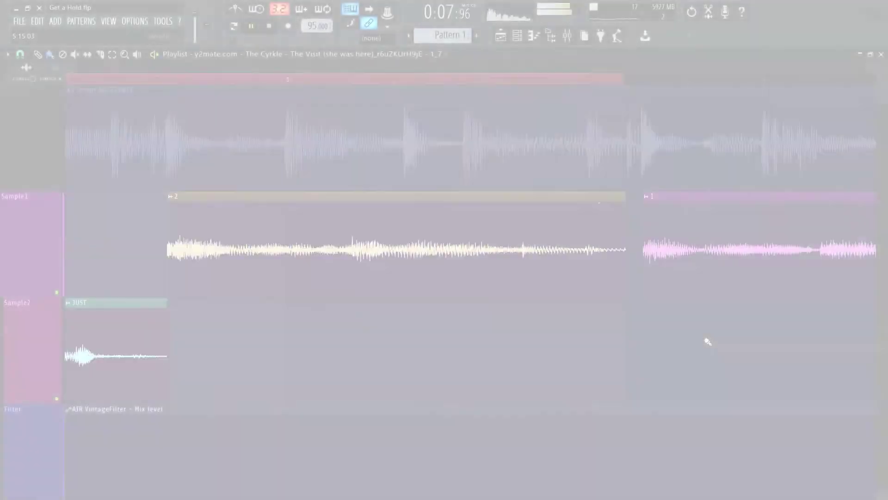
pyautogui.scroll(-3, 619, 341)
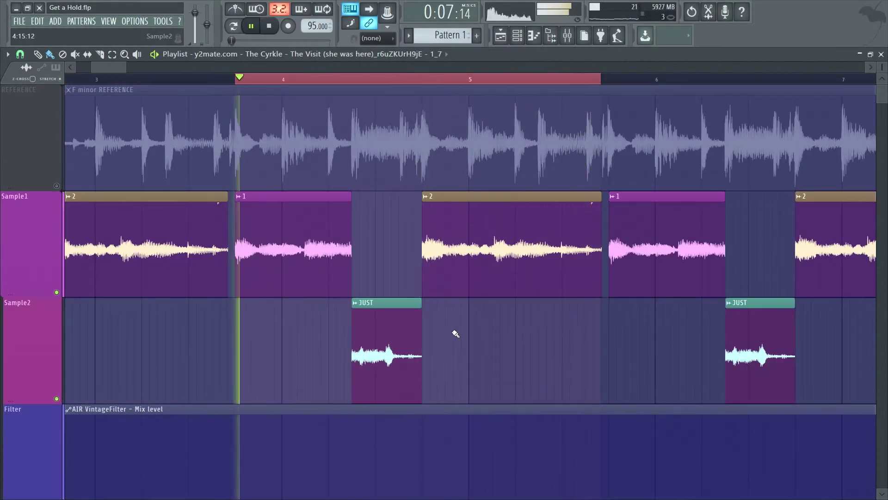
pyautogui.scroll(5, 148, 357)
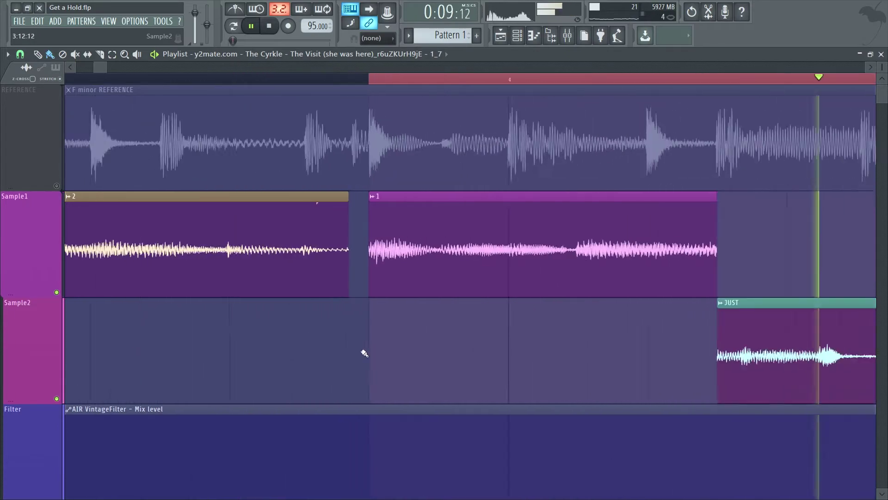
pyautogui.scroll(-4, 704, 312)
pyautogui.scroll(4, 399, 301)
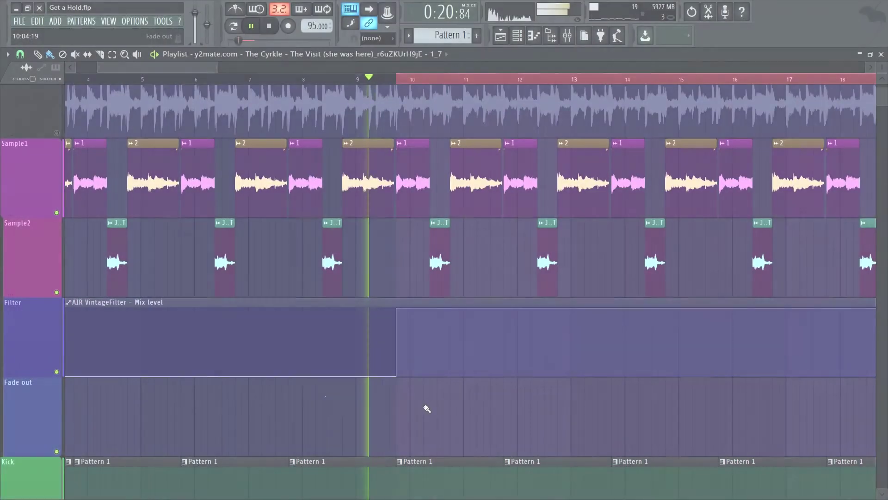
# Step: Zoom the playlist out during playback to follow the Fade out and filter automation to the end
pyautogui.scroll(-4, 168, 383)
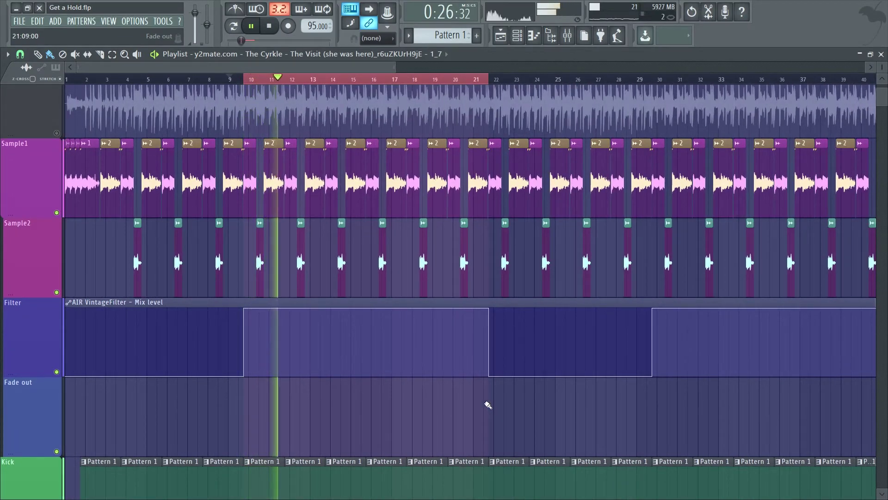
pyautogui.scroll(-2, 488, 405)
pyautogui.scroll(-1, 488, 404)
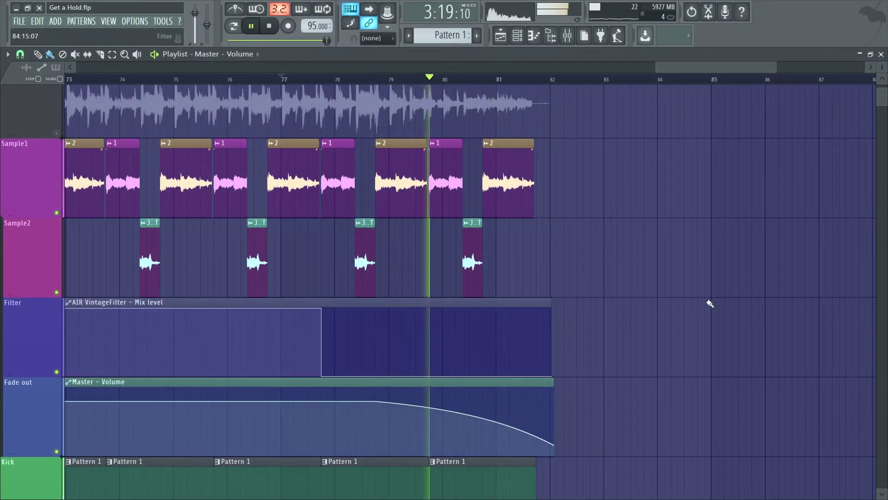
pyautogui.scroll(-2, 617, 323)
pyautogui.scroll(-2, 618, 324)
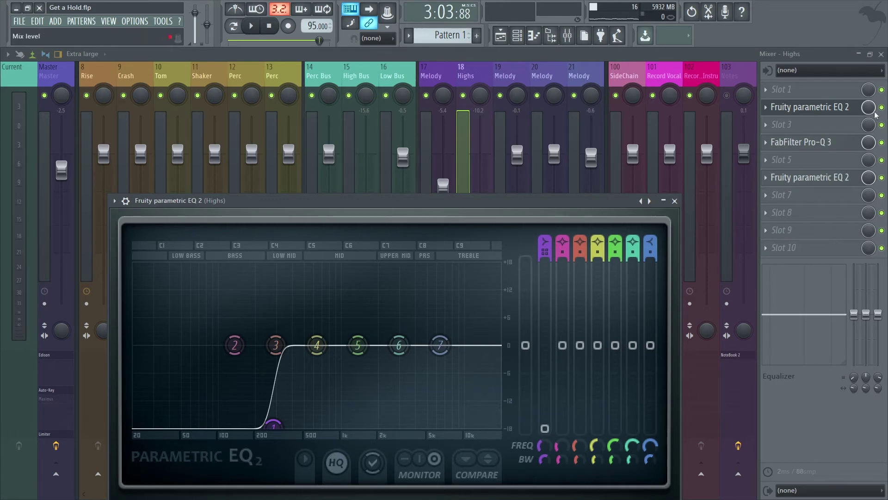
# Step: Review the Highs channel's parametric EQs and Pro-Q 3, then close them
pyautogui.click(855, 103)
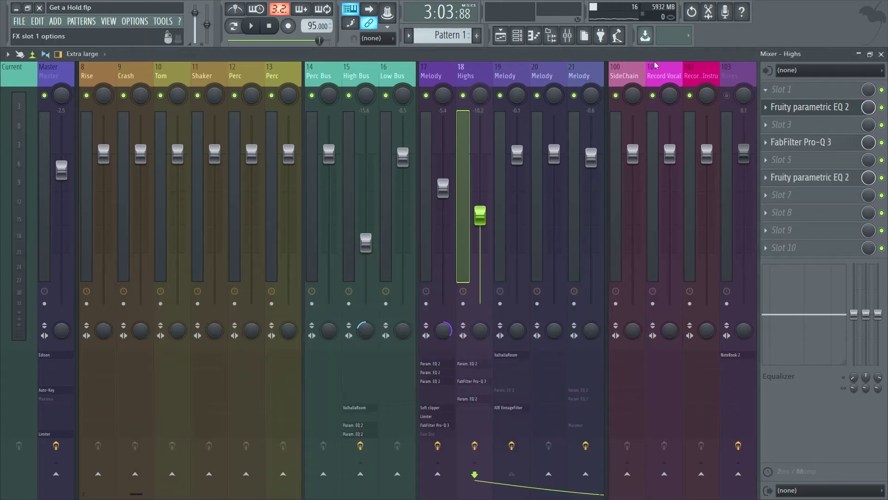
pyautogui.click(827, 107)
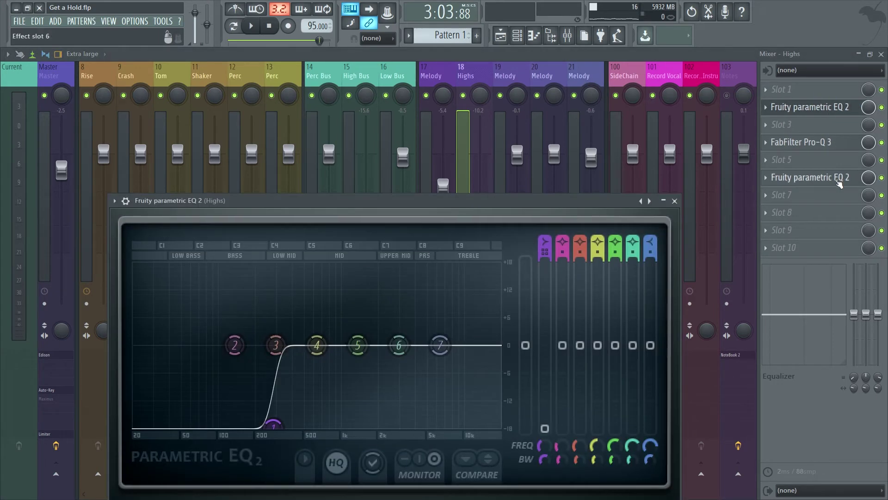
pyautogui.click(831, 144)
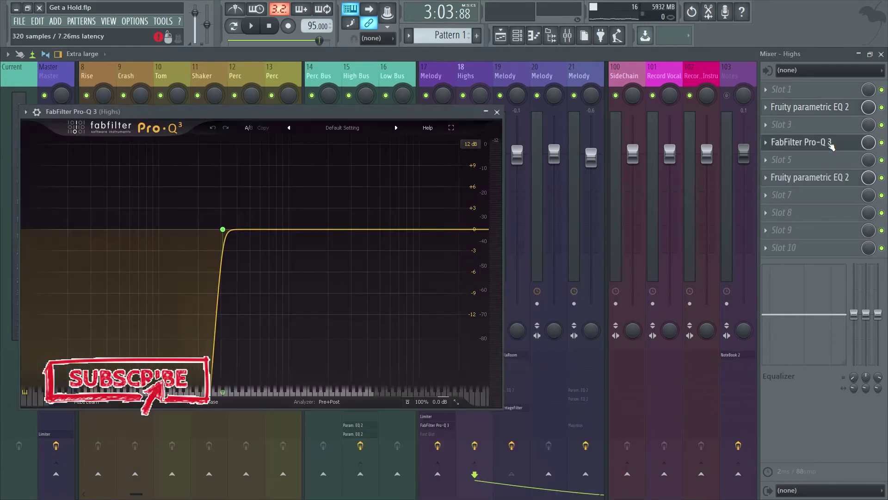
pyautogui.click(824, 178)
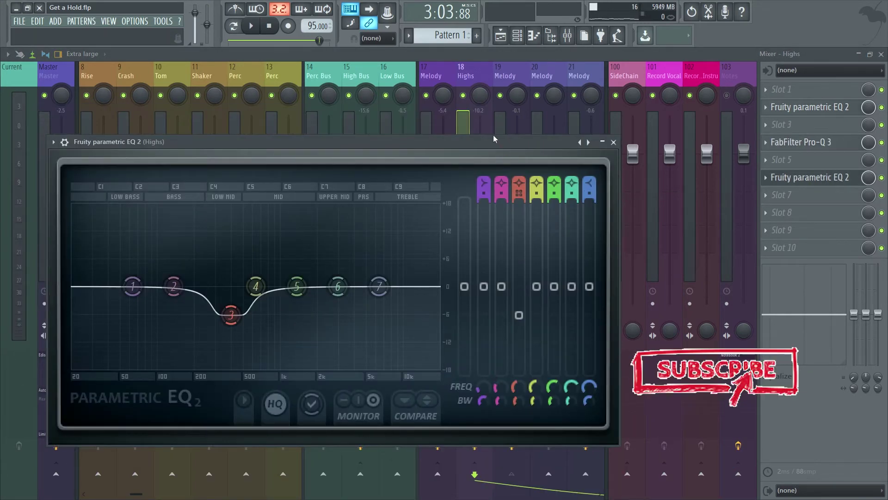
pyautogui.click(823, 177)
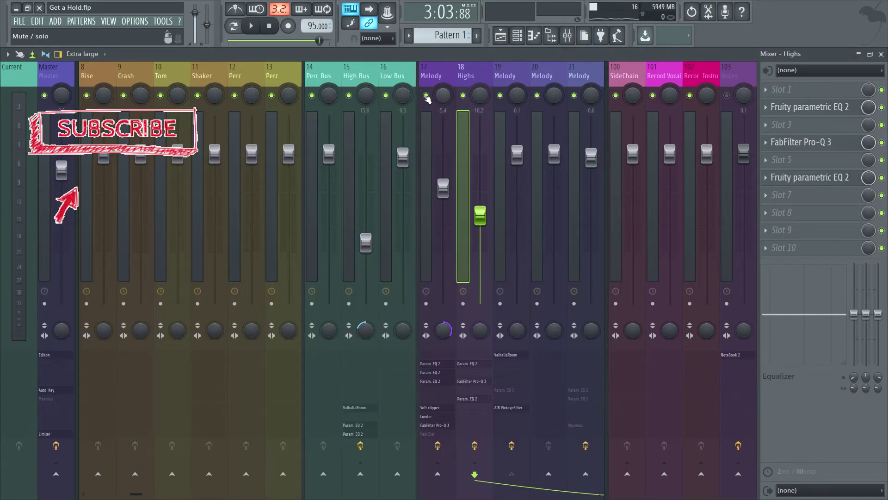
# Step: Step through the Lows track's EQs and soft clipper, then switch its Fruity Limiter to COMP mode
pyautogui.click(423, 134)
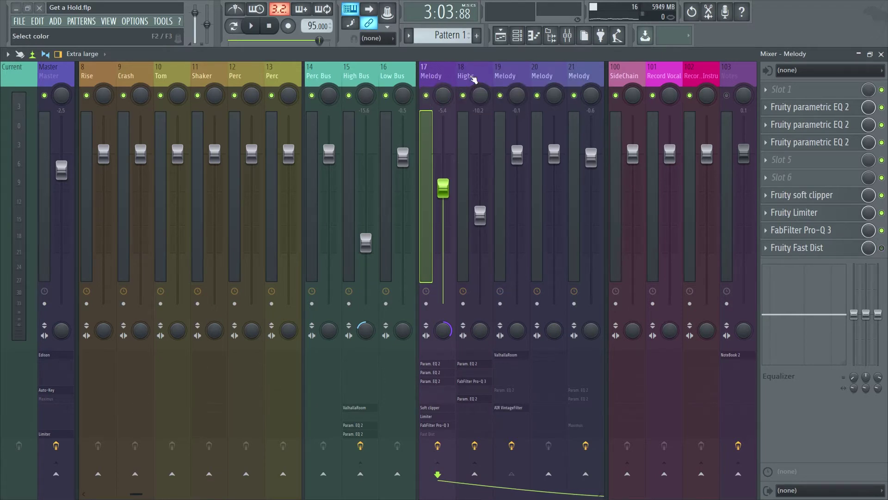
pyautogui.click(827, 125)
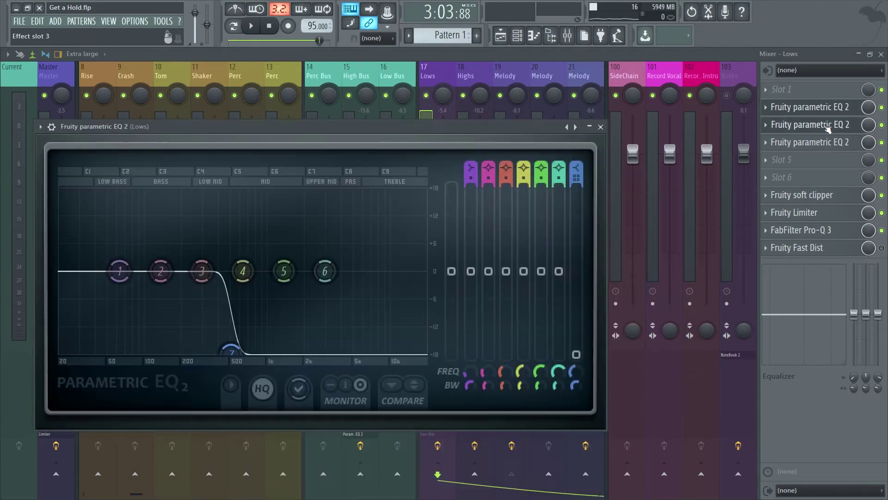
pyautogui.click(822, 142)
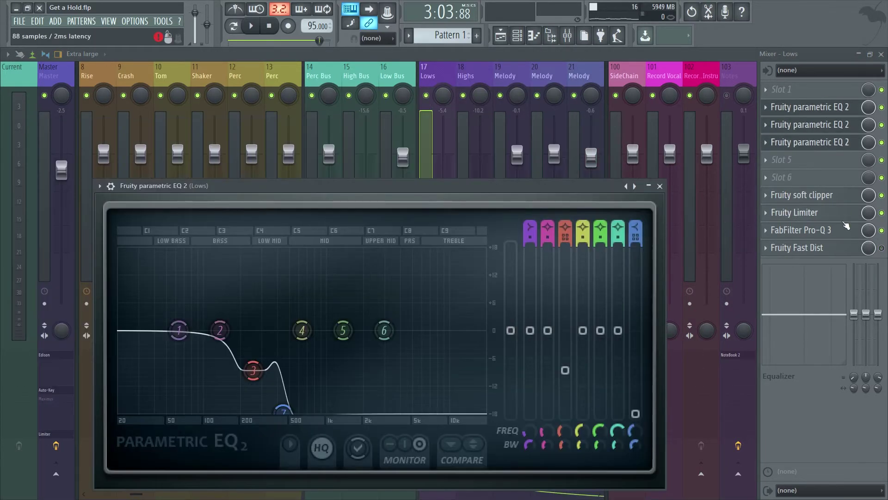
pyautogui.click(828, 196)
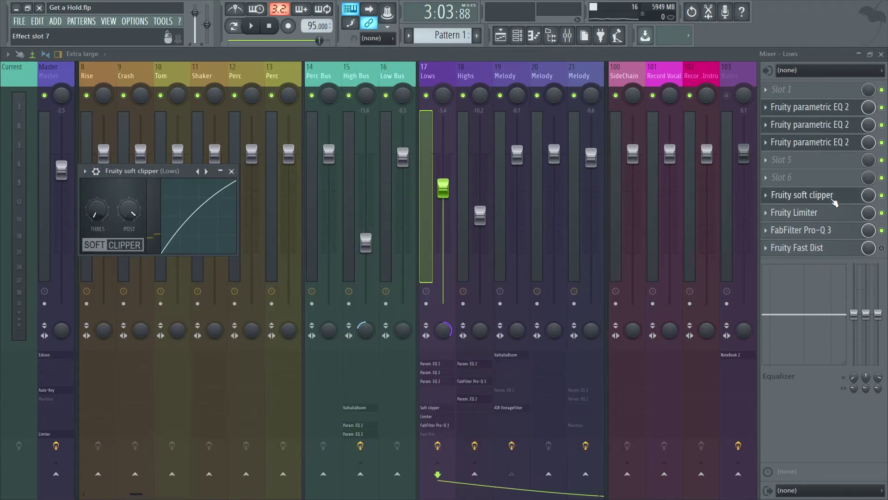
pyautogui.click(832, 214)
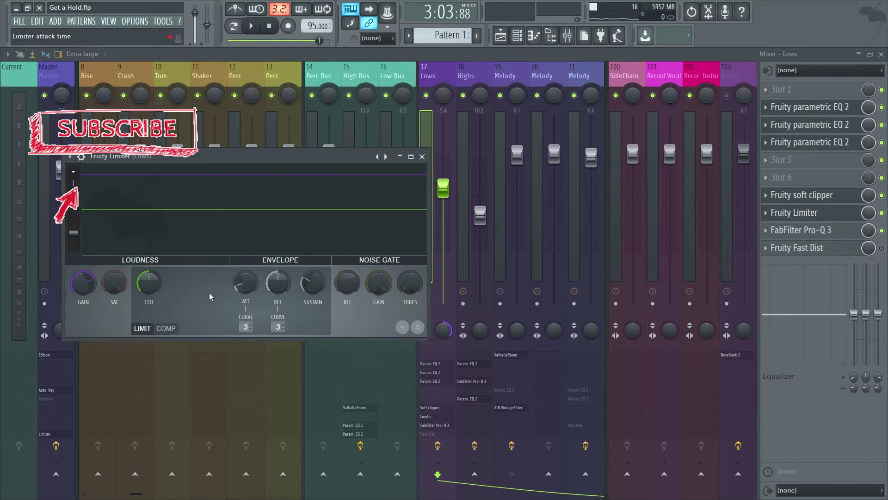
pyautogui.click(166, 328)
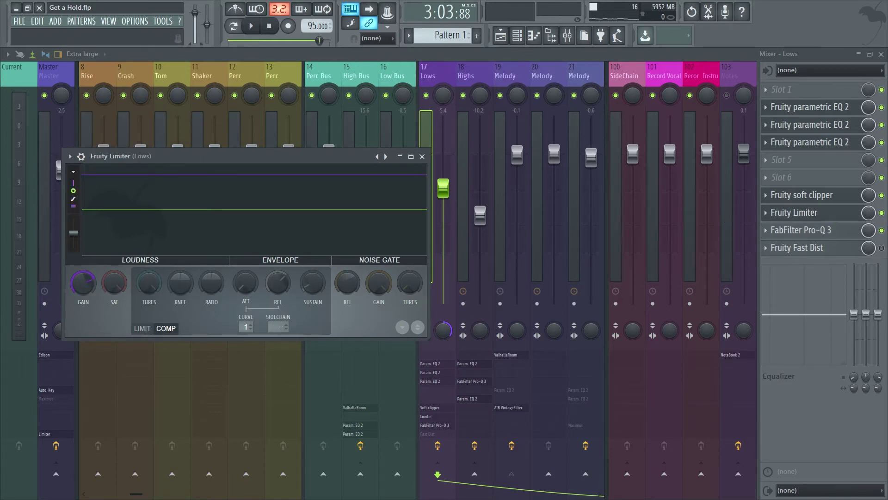
# Step: Close the limiter, select insert 25 Bus, and open its Maximus showing the LOW band
pyautogui.press('Escape')
pyautogui.hscroll(6, 221, 252)
pyautogui.press('Right')
pyautogui.press('Left')
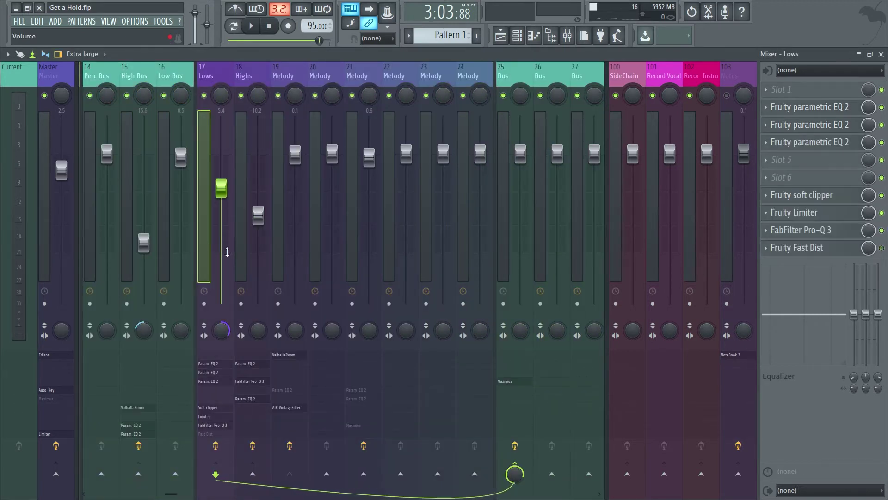
pyautogui.press('Right')
pyautogui.click(208, 251)
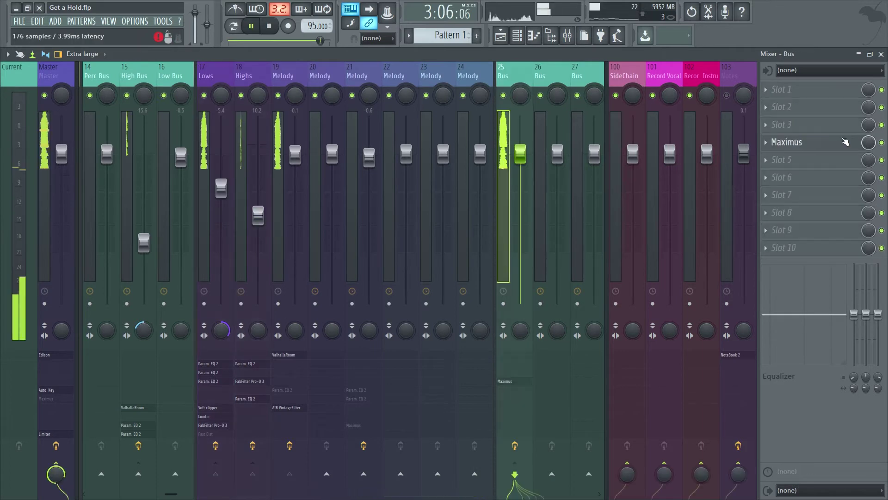
pyautogui.click(843, 143)
pyautogui.moveTo(363, 190); pyautogui.dragTo(406, 109)
pyautogui.click(213, 250)
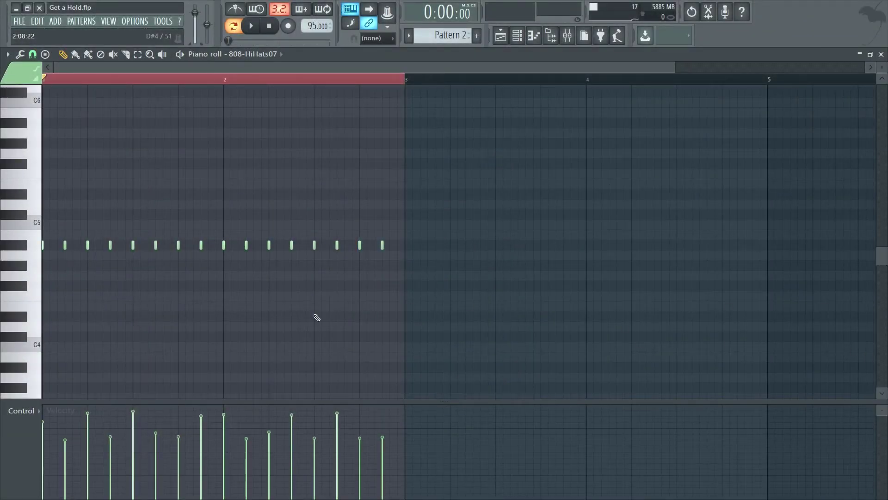
# Step: Play the 808-HiHats07 piano roll to hear its two-bar hi-hat run
pyautogui.press('space')
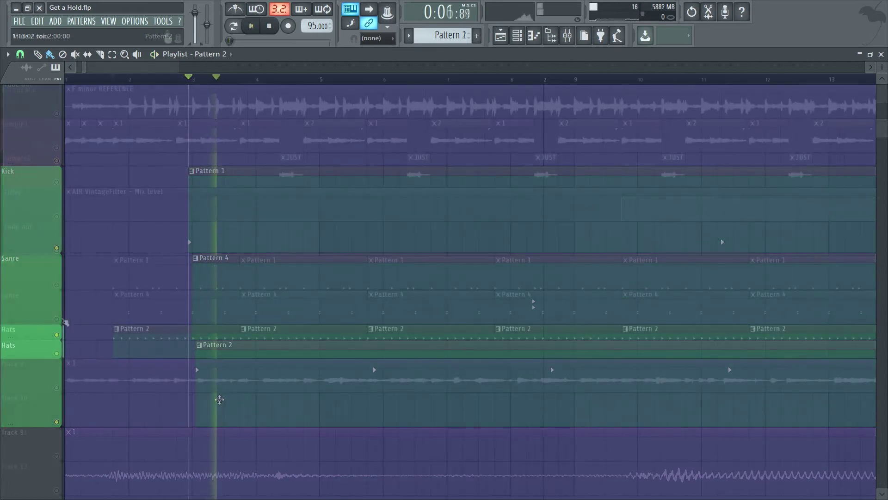
# Step: Check Pattern 4's MB Snare (3) and MMG_Snare-2 notes, then nudge the first Pattern 4 clip later
pyautogui.doubleClick(267, 319)
pyautogui.scroll(-2, 264, 326)
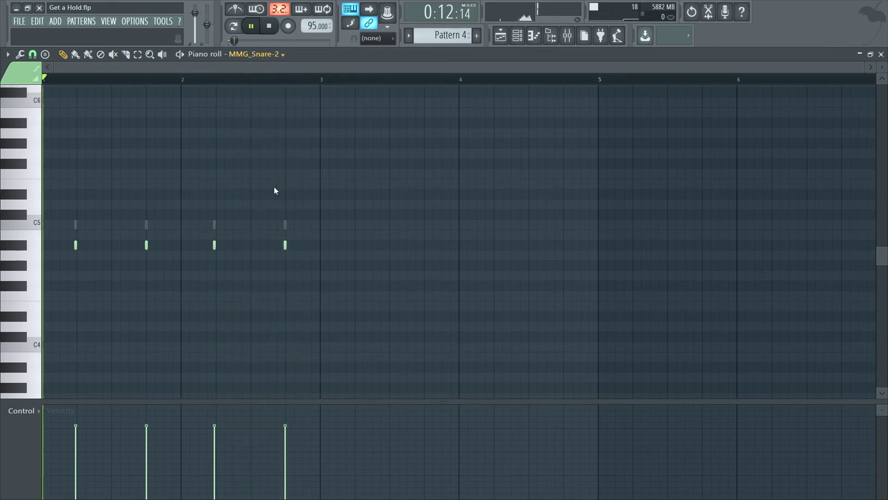
pyautogui.doubleClick(282, 223)
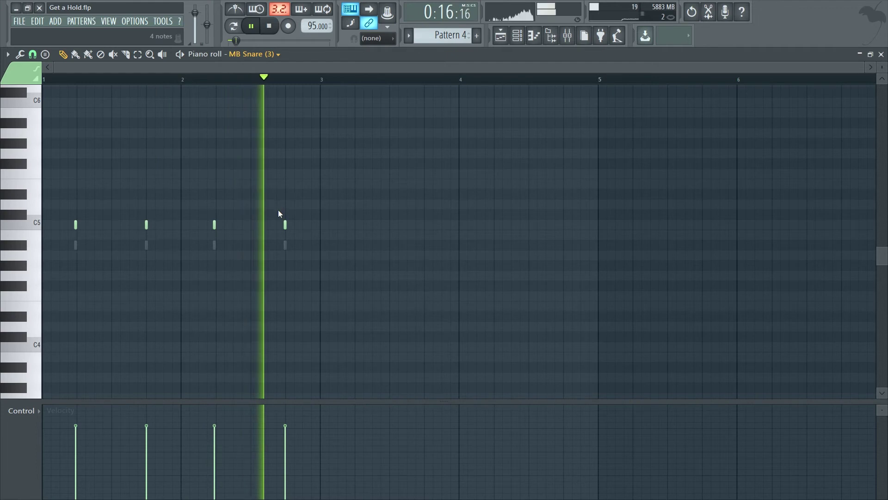
pyautogui.doubleClick(285, 244)
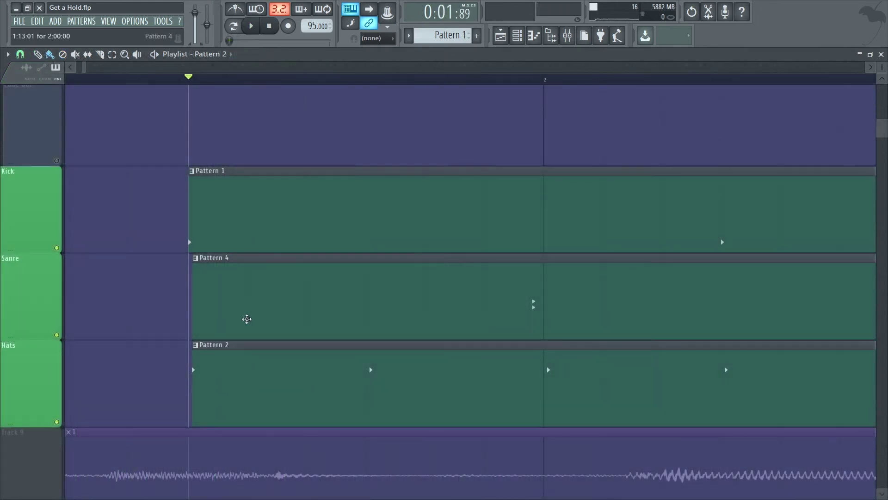
pyautogui.moveTo(247, 319); pyautogui.dragTo(253, 318)
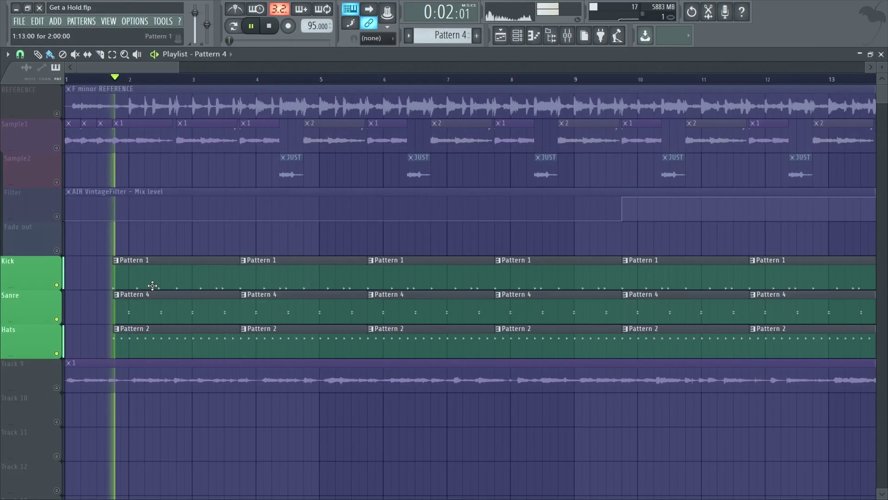
# Step: Open the Kick track's Pattern 1 C5 notes and select one low-velocity ghost kick
pyautogui.doubleClick(153, 285)
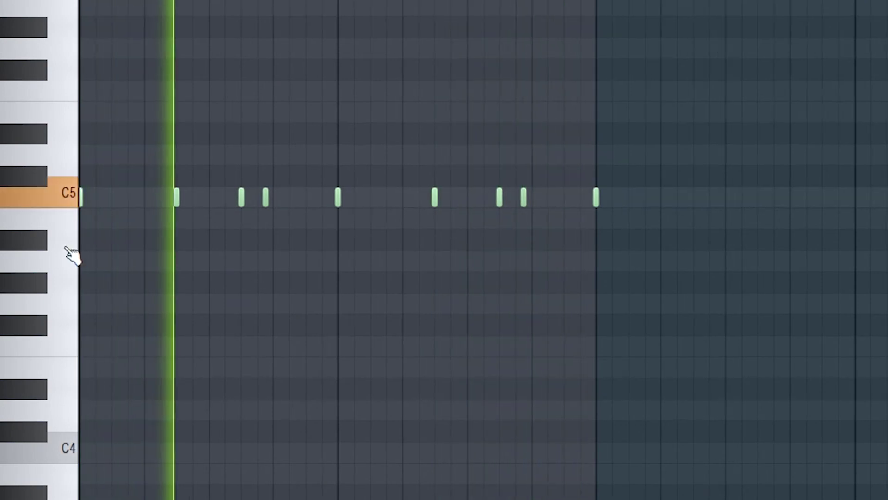
pyautogui.scroll(2, 79, 257)
pyautogui.scroll(-2, 81, 259)
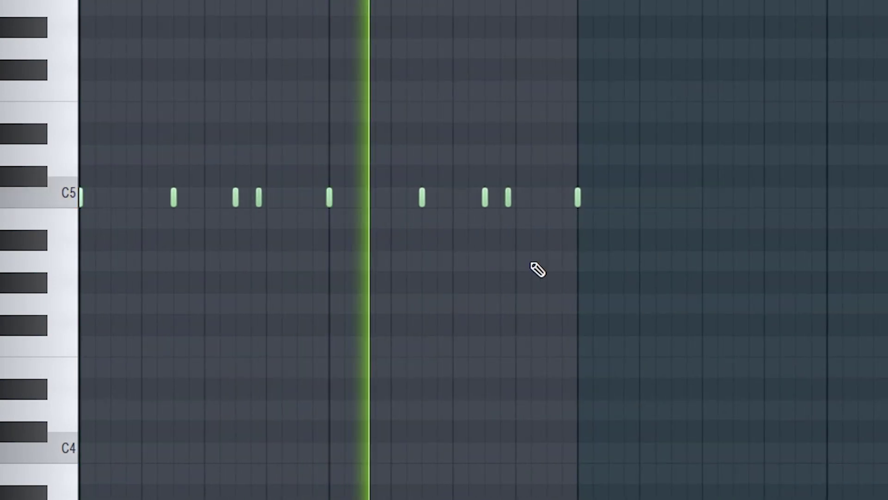
pyautogui.click(508, 198)
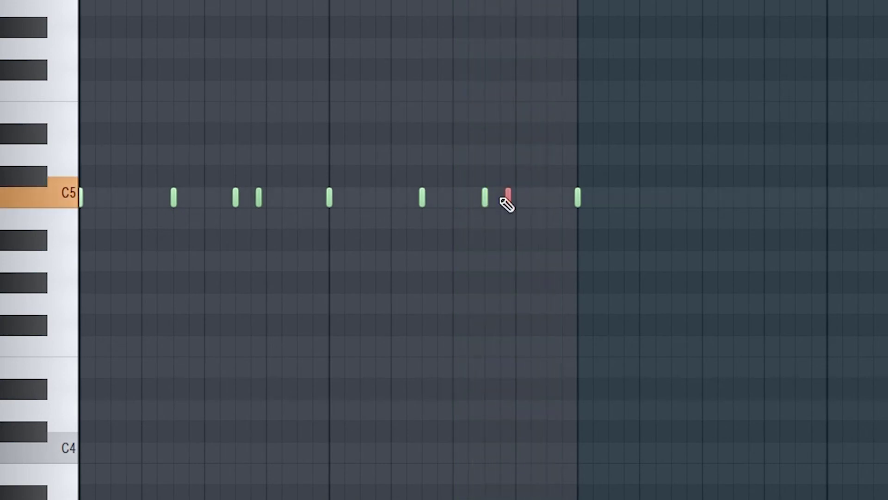
# Step: Add the second ghost kick and compare velocities in a temporarily enlarged velocity lane
pyautogui.click(257, 198)
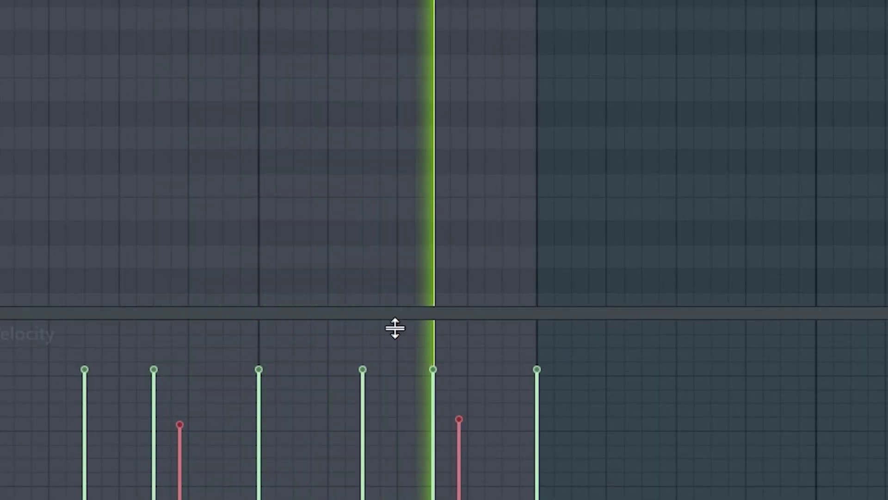
pyautogui.moveTo(439, 313); pyautogui.dragTo(324, 2)
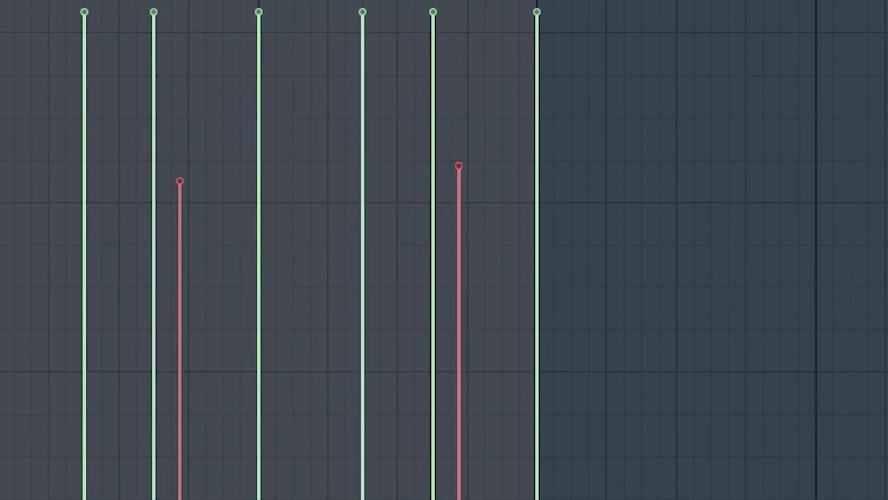
pyautogui.moveTo(340, 2); pyautogui.dragTo(343, 274)
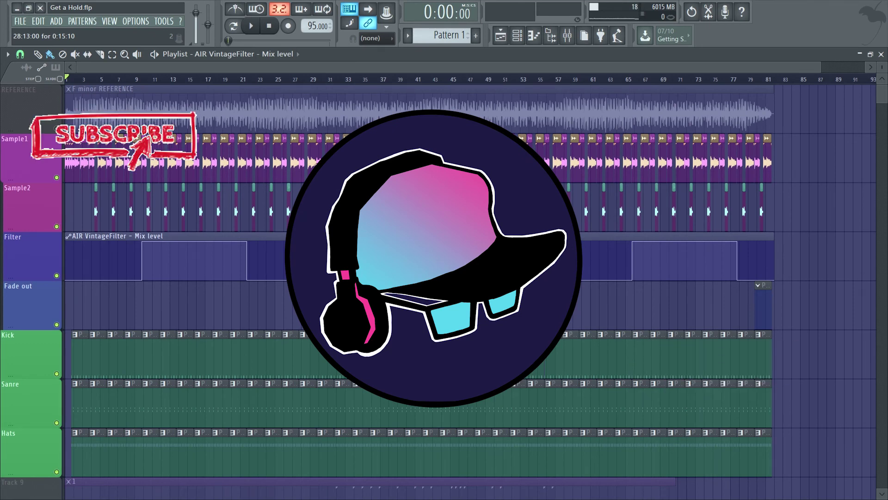
# Step: Start playback of the full Get a Hold arrangement from the top of the Playlist
pyautogui.press('space')
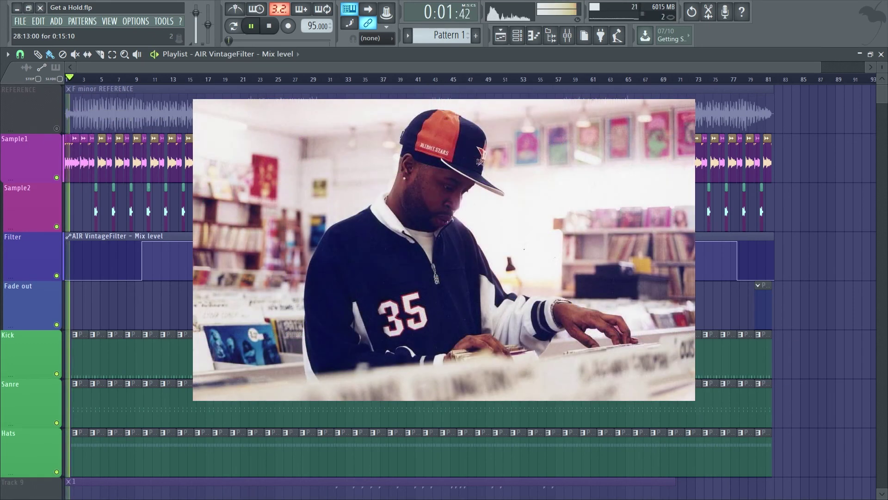